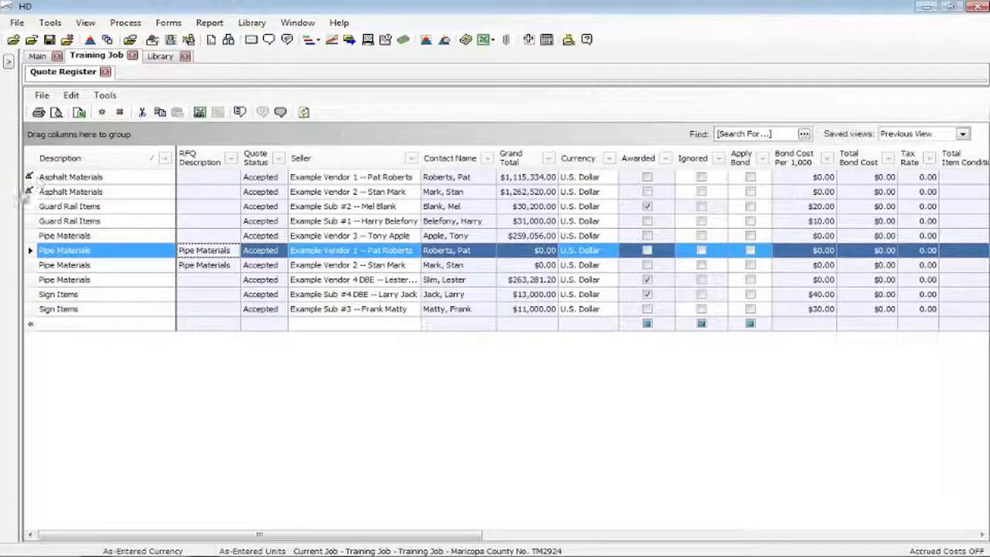
- Refresh the item quantities and default tax rates of the selected Example Vendor 1 Pipe Materials quote
click(71, 95)
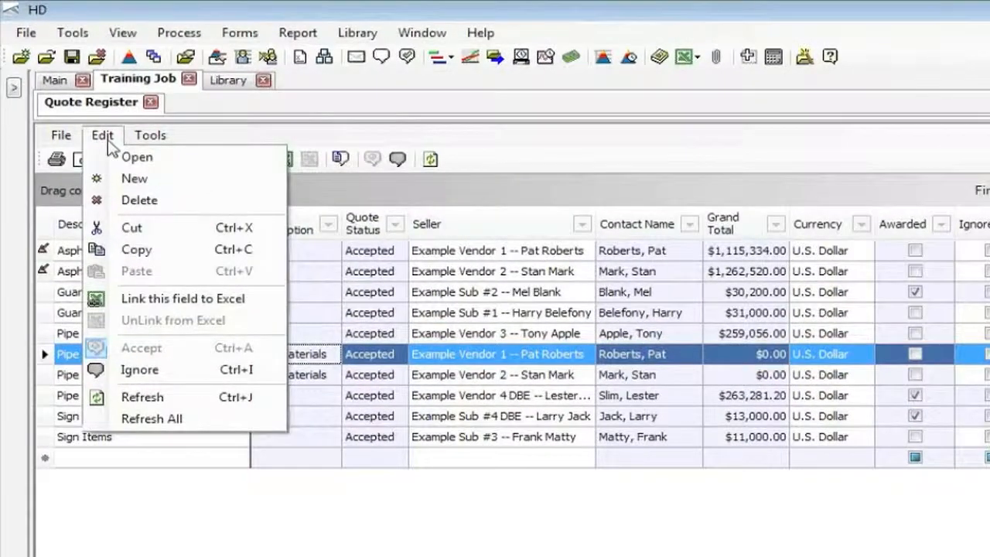
click(184, 403)
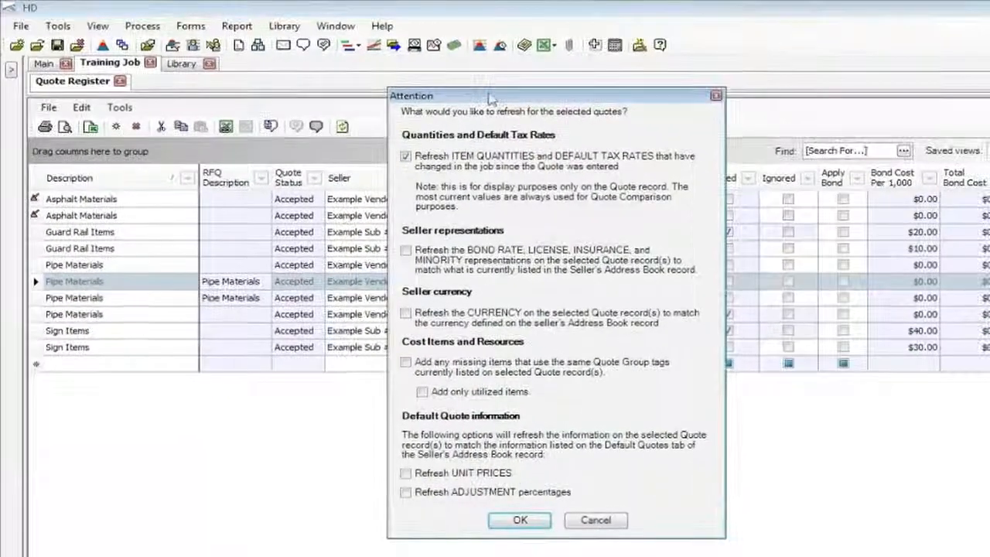
drag(489, 99, 476, 48)
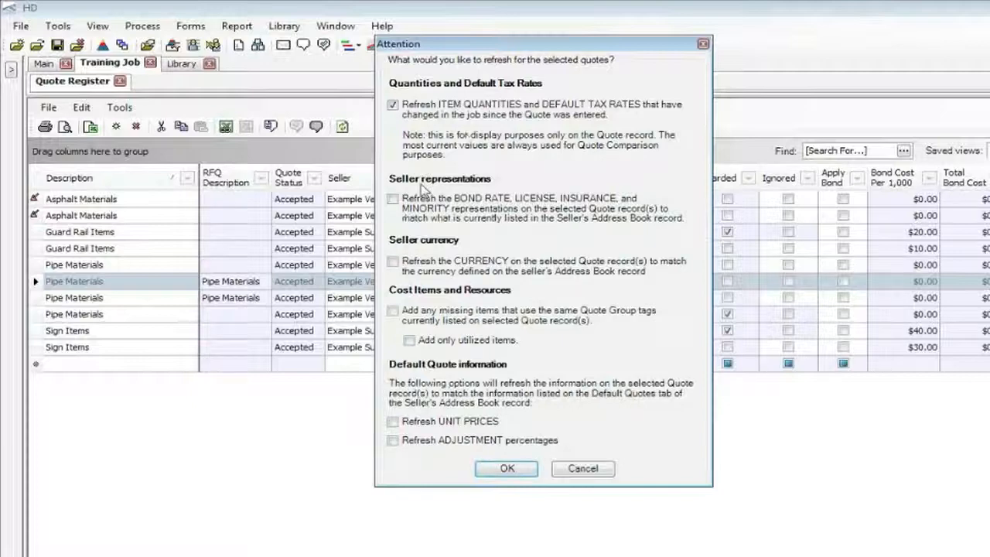
click(506, 470)
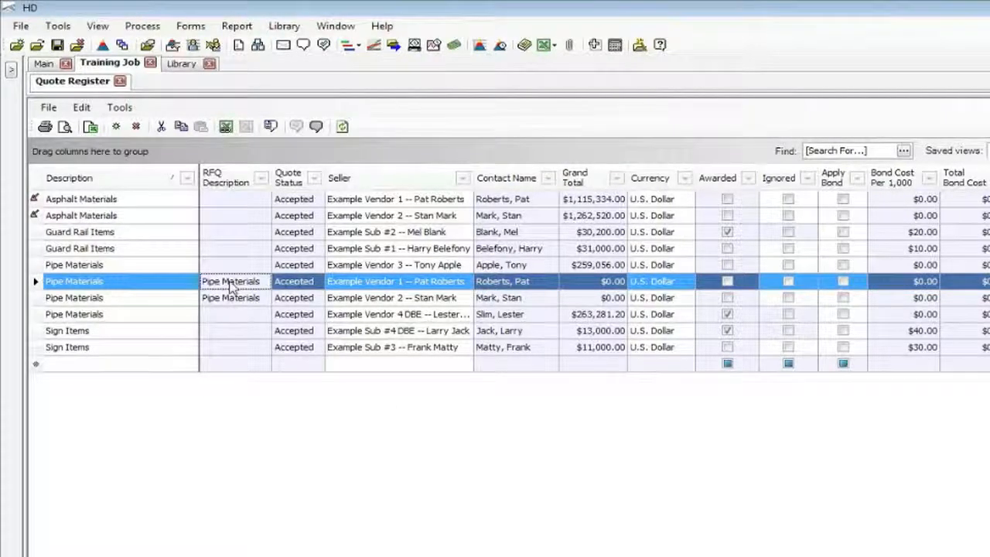
- Refresh the item quantities and default tax rates for all quotes in the register
click(82, 107)
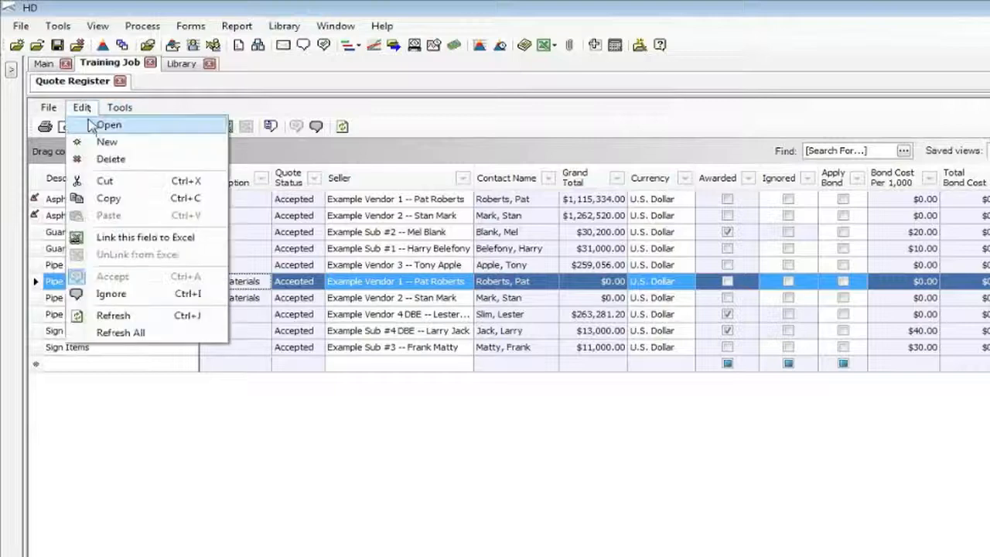
click(124, 332)
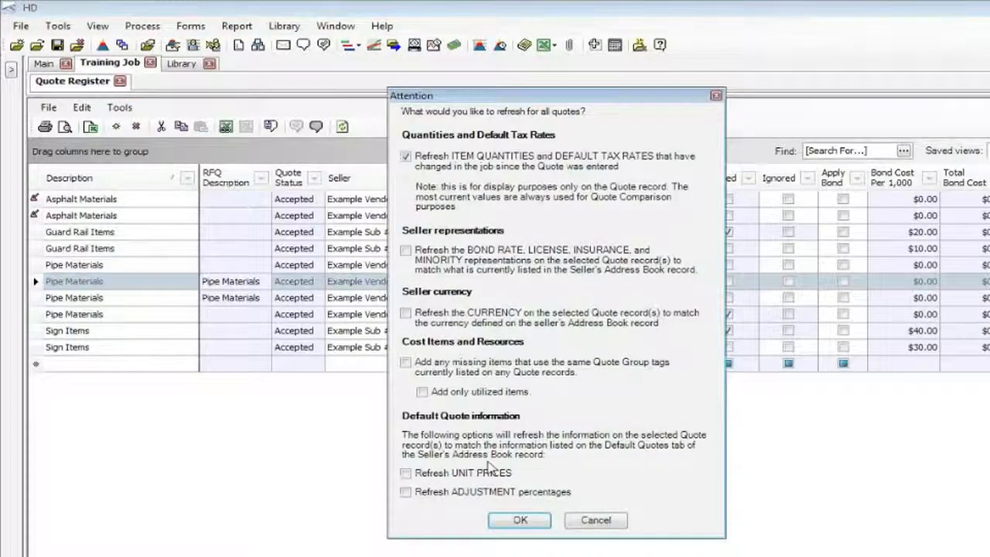
click(518, 521)
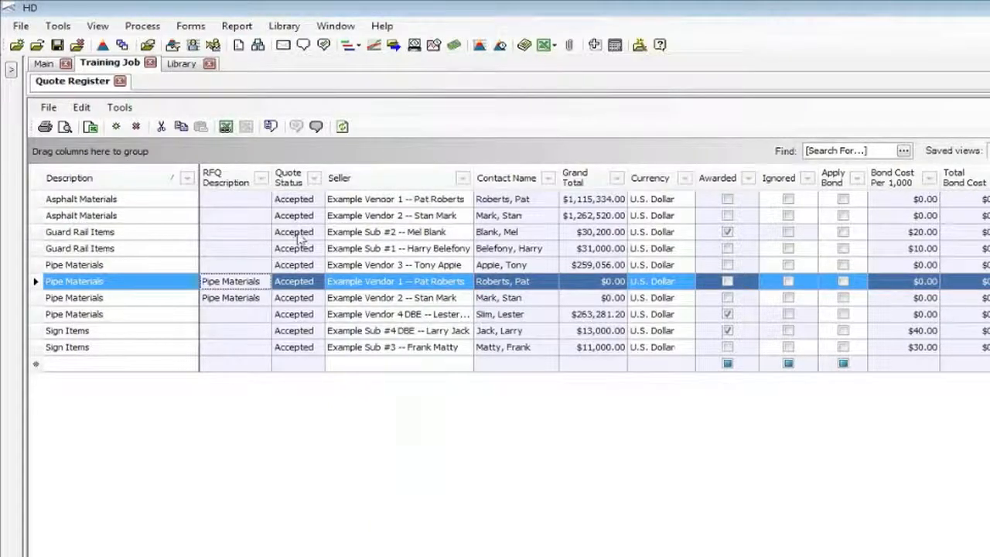
- Set the status of the Example Vendor 1 Asphalt Materials quote to Ignore
click(223, 203)
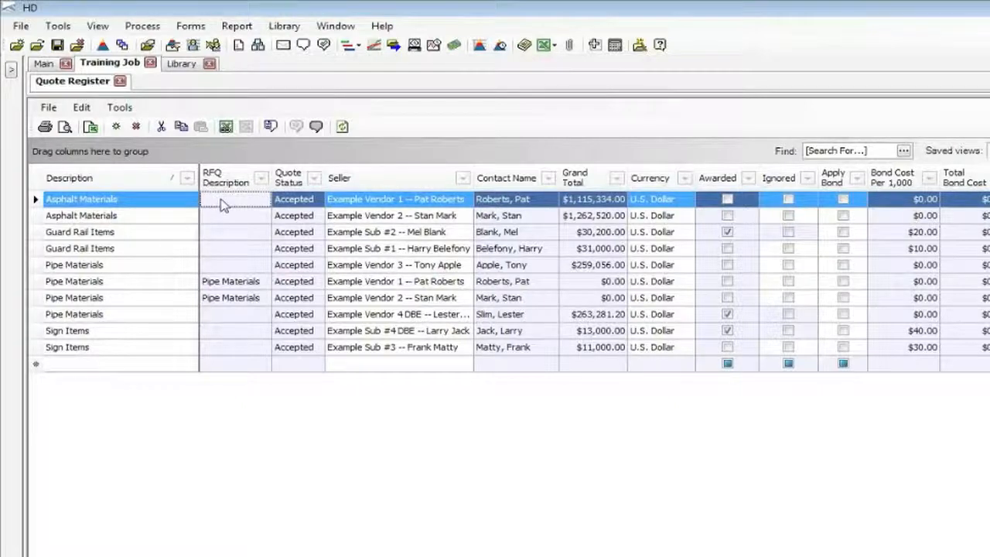
right_click(223, 204)
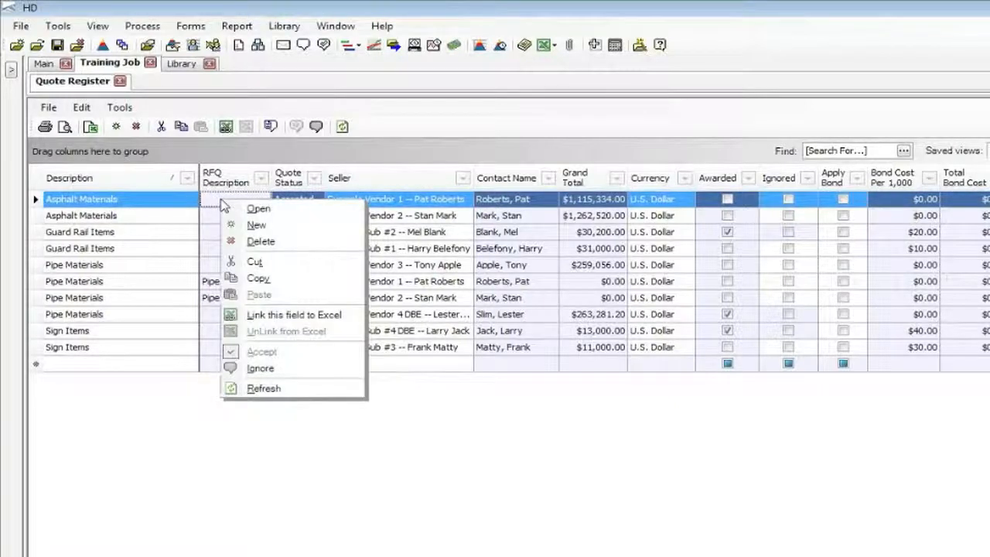
click(286, 374)
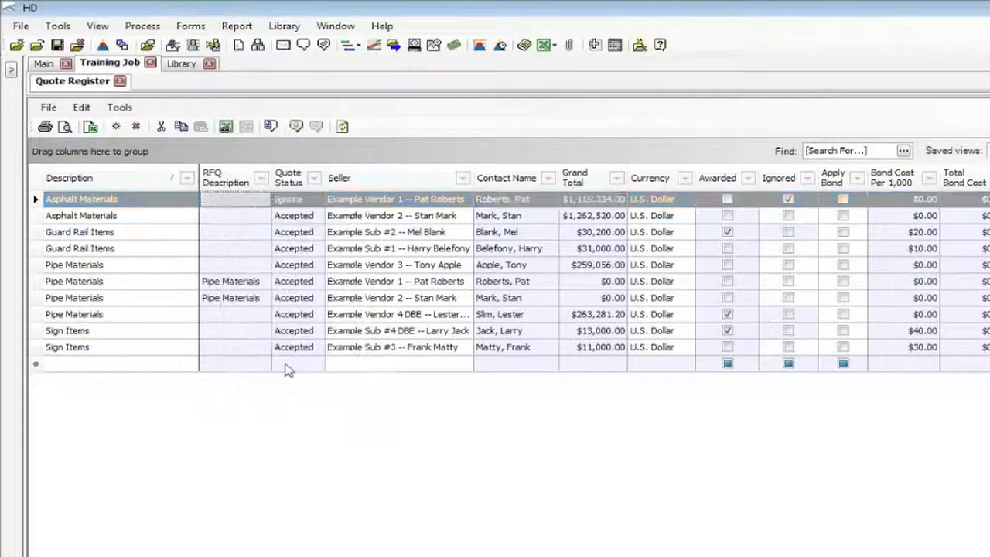
- Set the ignored Example Vendor 1 Asphalt Materials quote back to Accepted
click(240, 221)
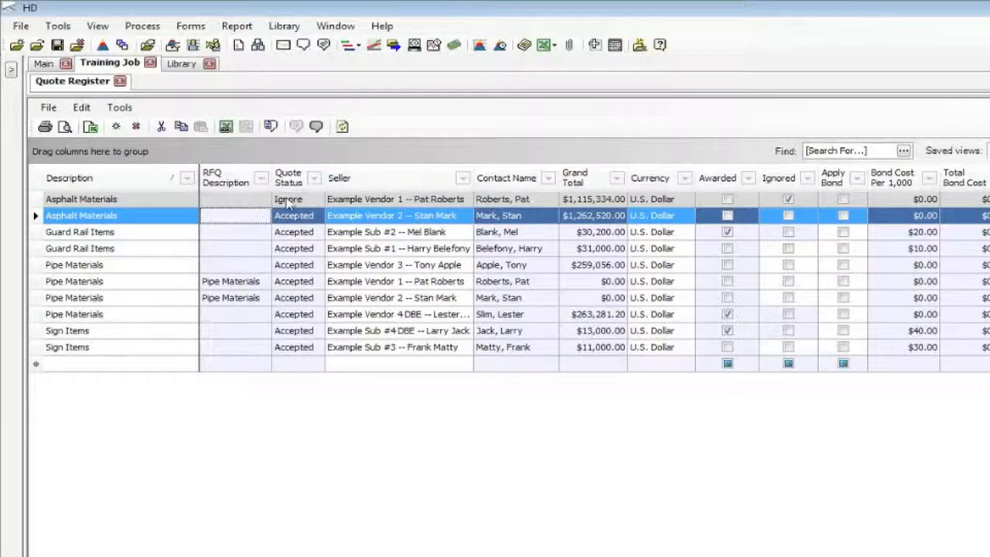
right_click(237, 202)
click(277, 353)
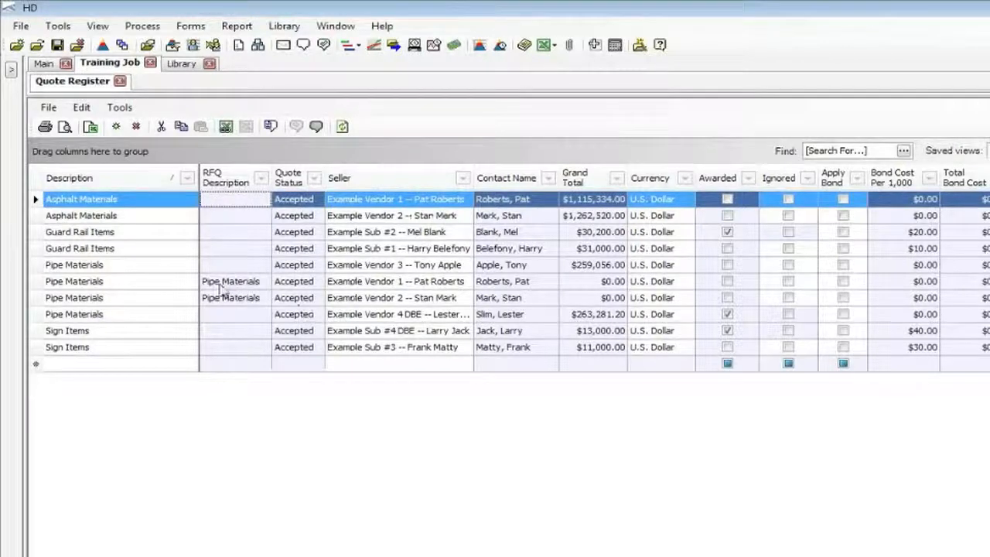
- Start Copy Quotes, enlarge its window and choose Copy of Training Job as the source job
click(222, 284)
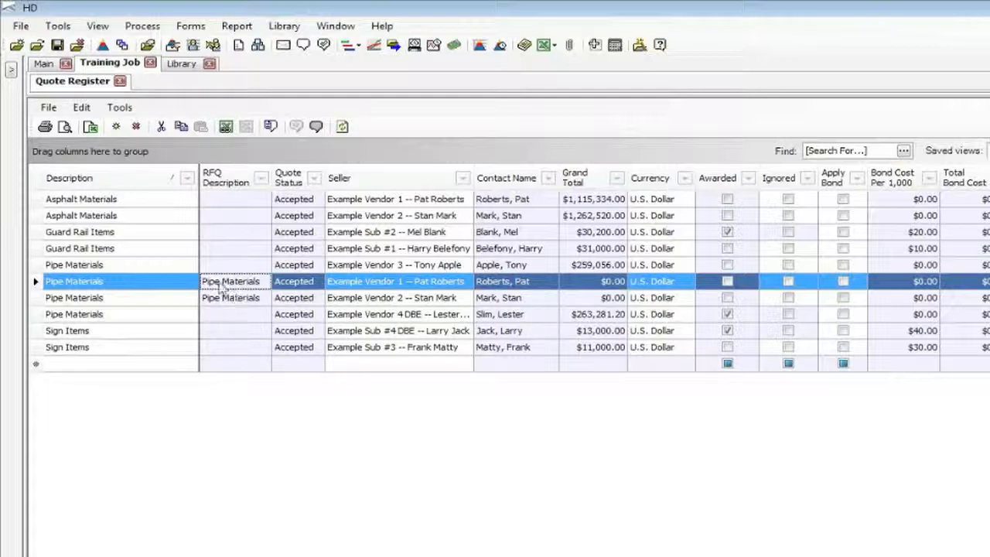
click(120, 109)
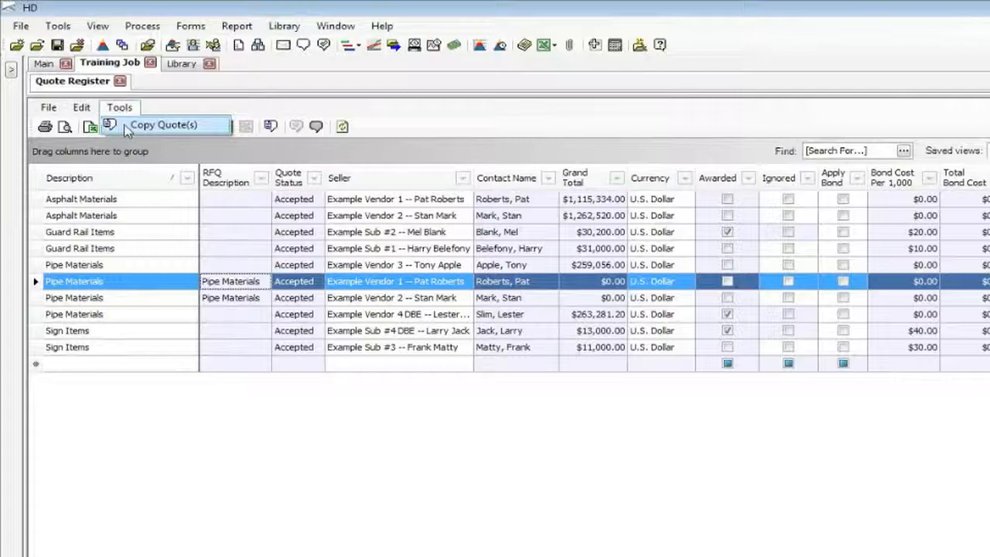
click(155, 126)
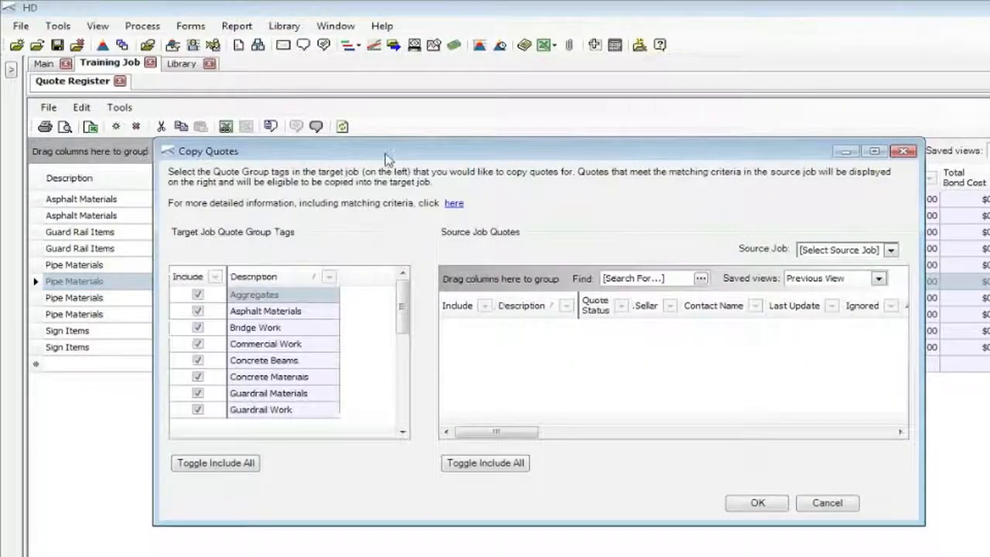
drag(400, 157, 400, 99)
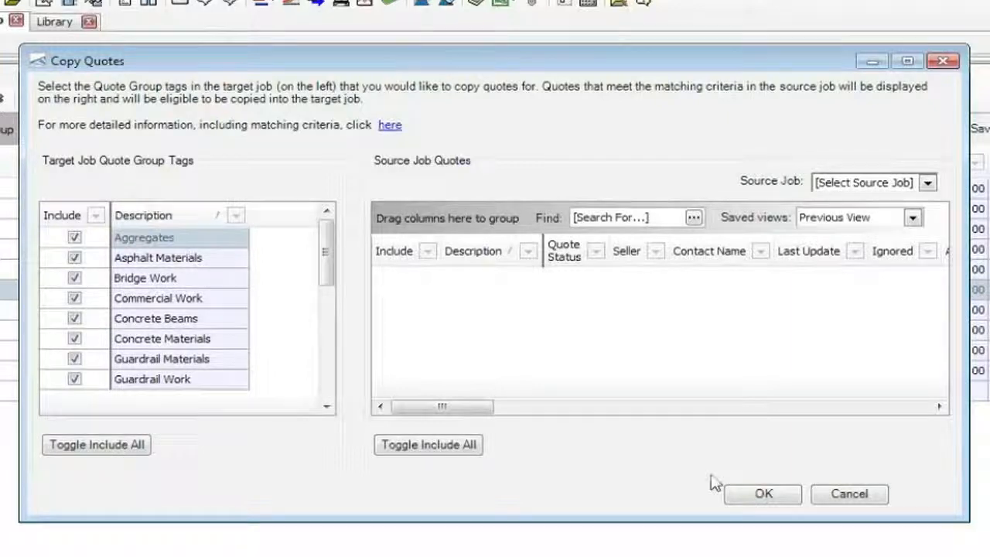
drag(959, 518, 989, 556)
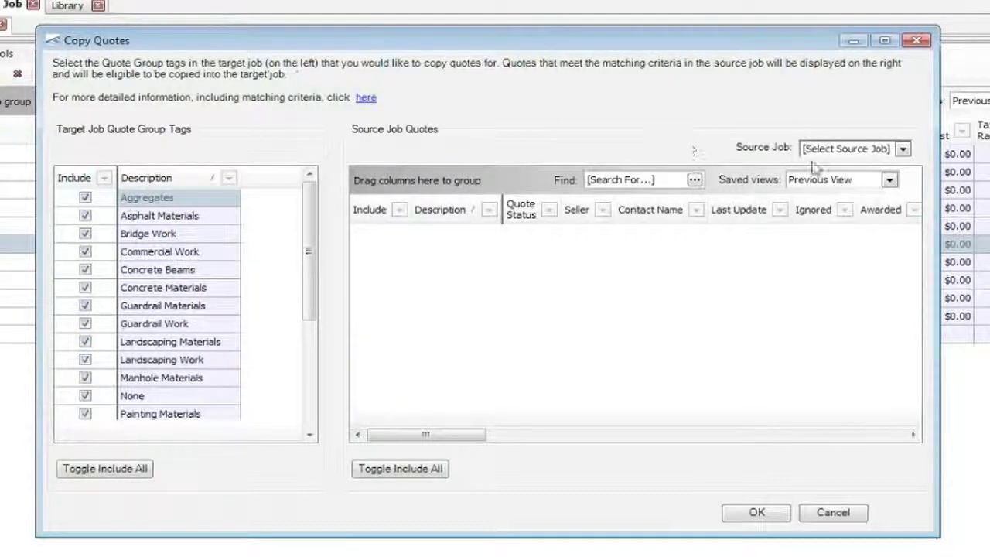
click(902, 149)
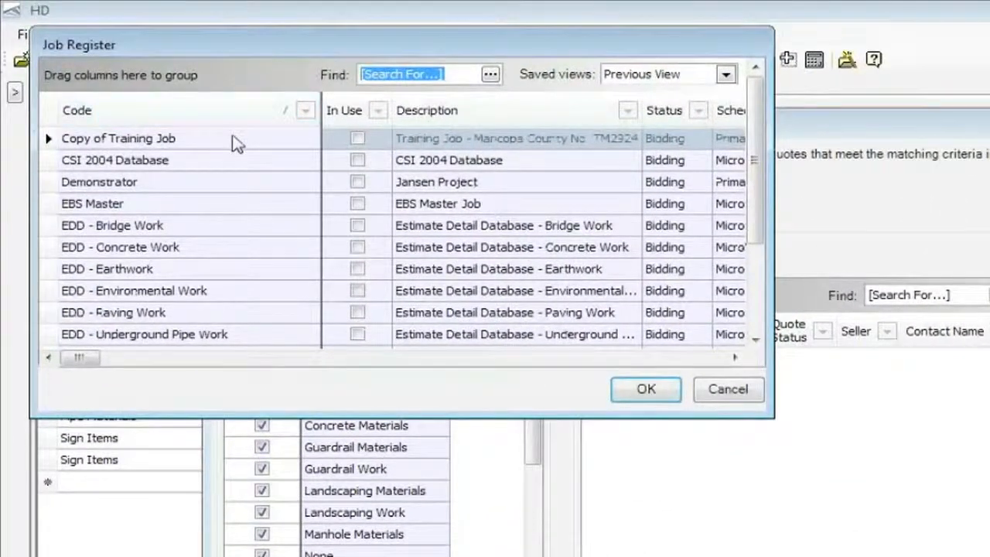
click(203, 122)
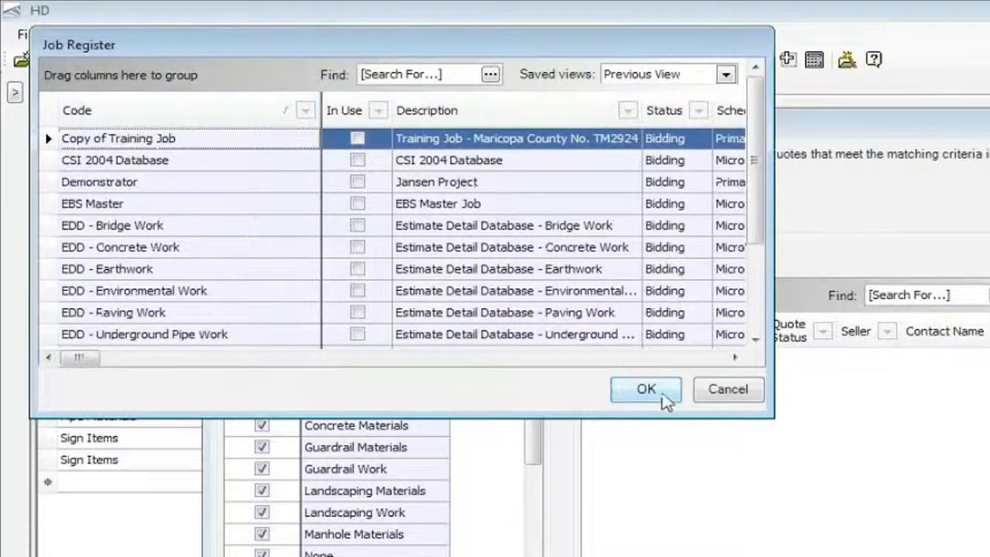
click(647, 389)
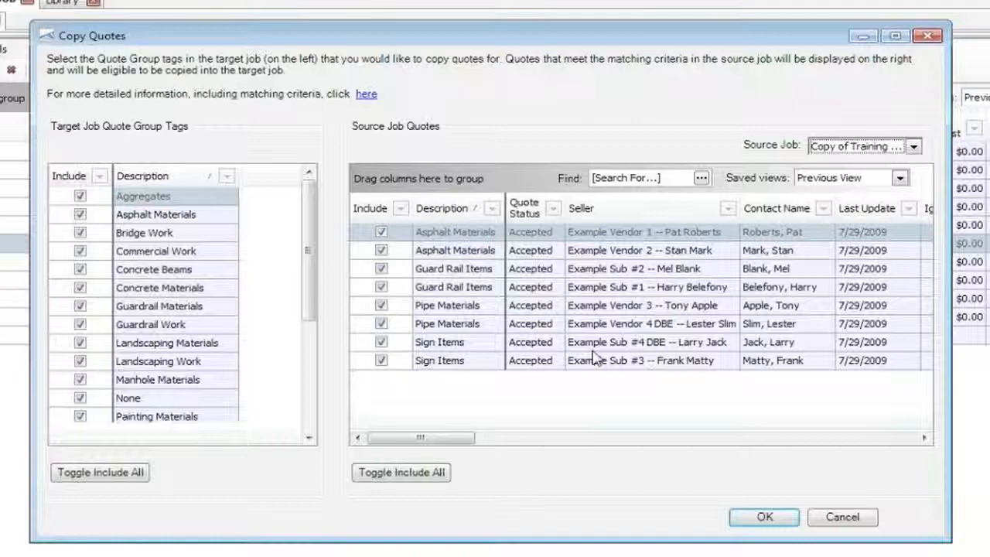
- Limit the target quote group tags to Guardrail Work only and cancel copying the quotes
click(103, 473)
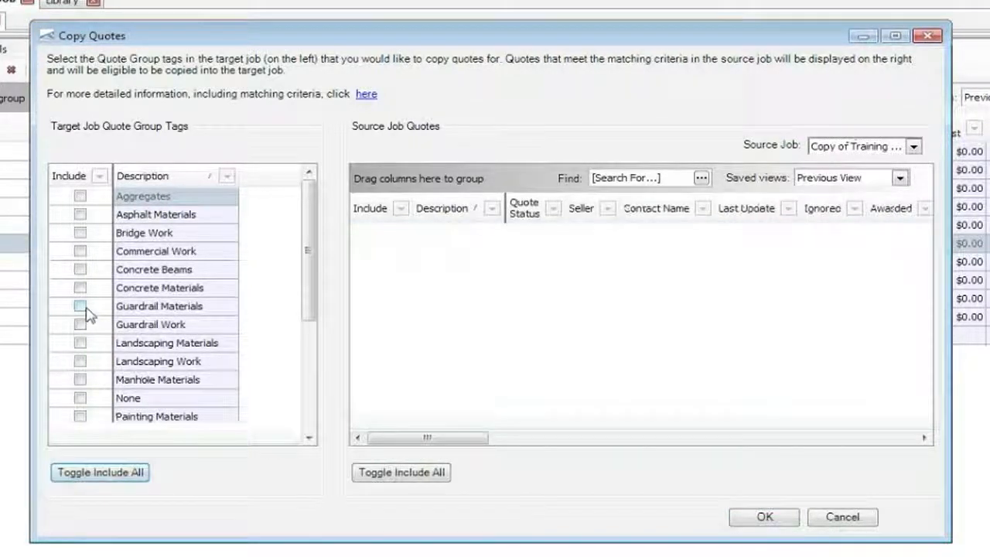
click(80, 307)
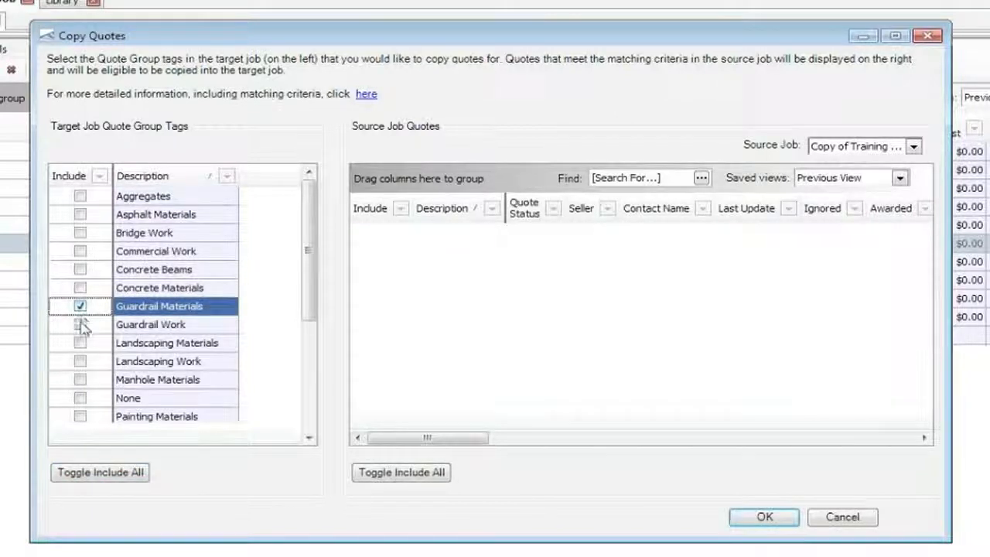
click(80, 307)
click(81, 325)
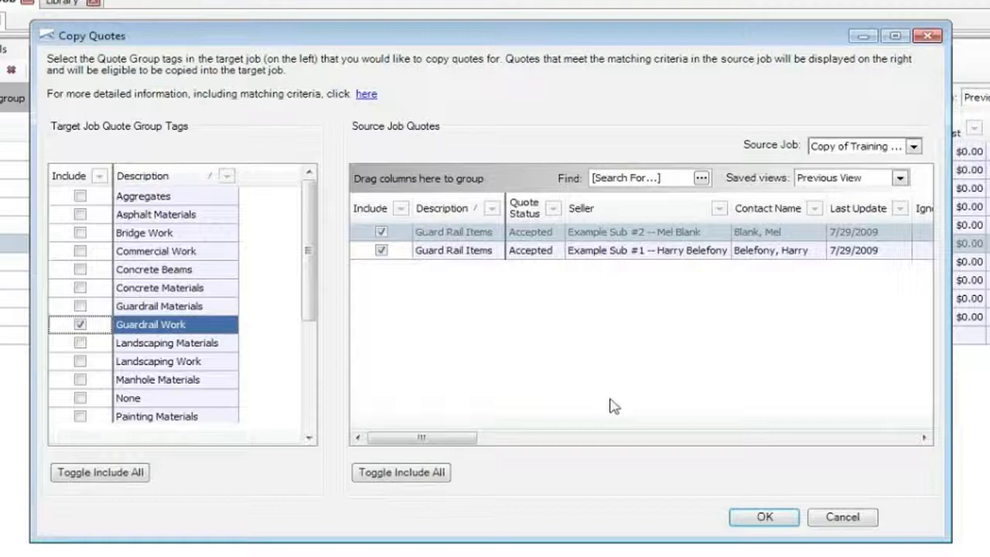
click(846, 519)
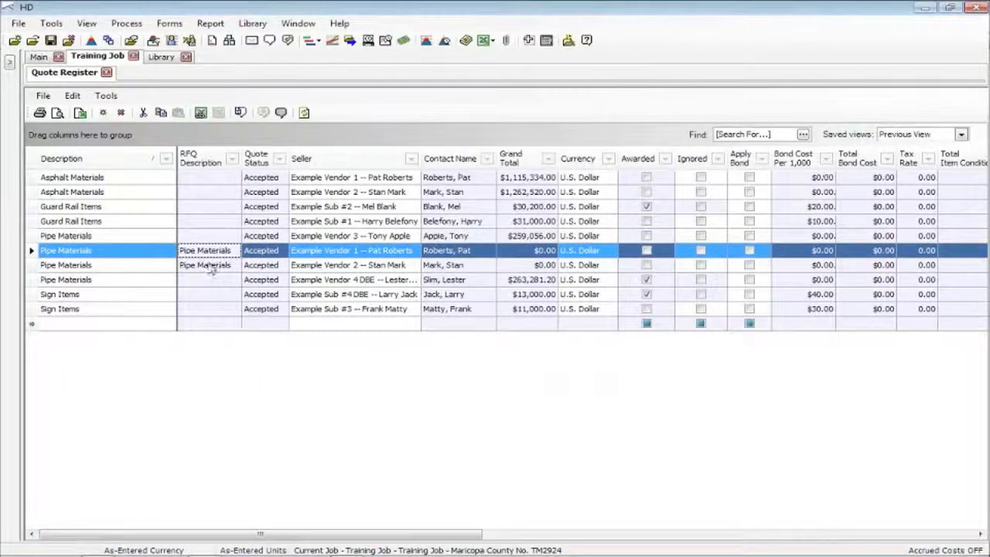
- Open the Example Vendor 1 Pipe Materials quote record and check its cost items and resources
click(141, 265)
click(207, 251)
right_click(211, 255)
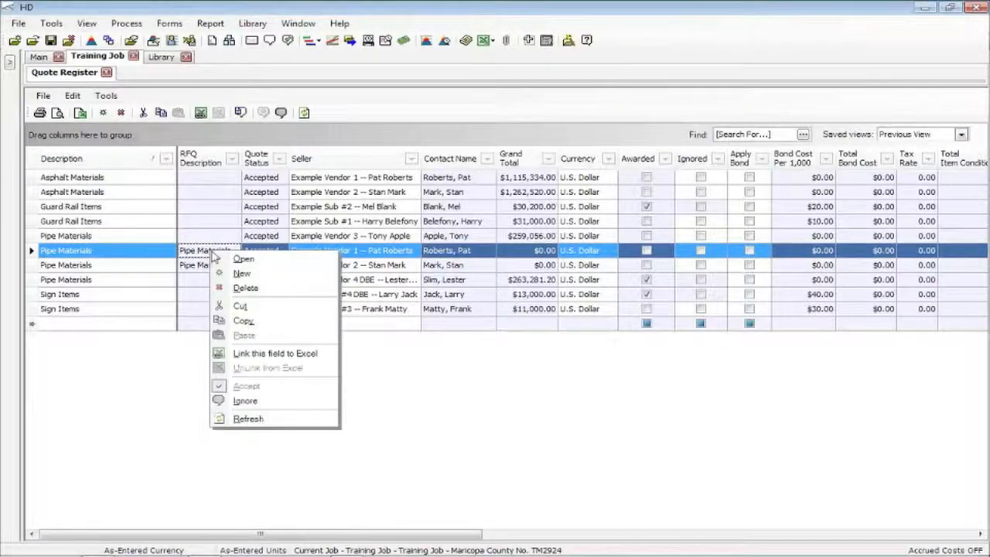
click(253, 257)
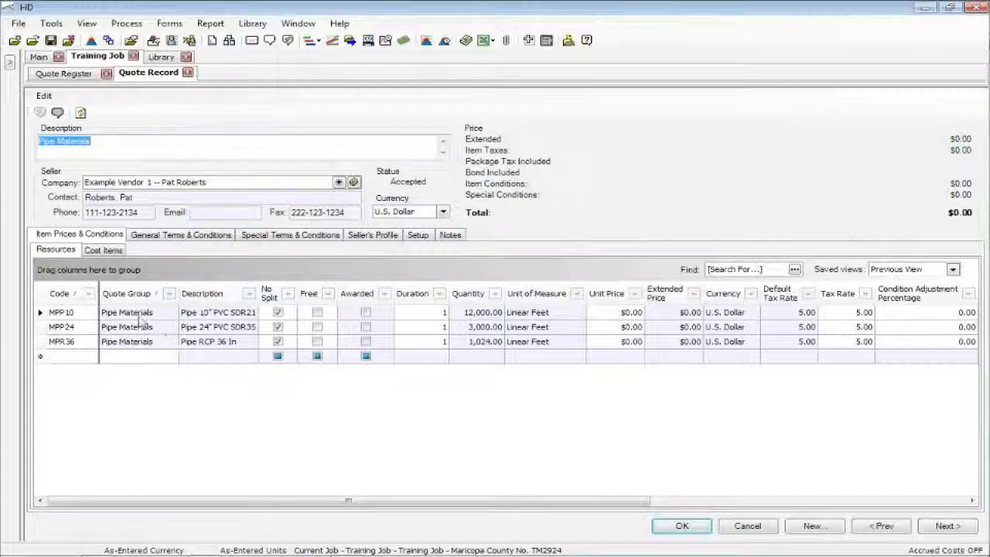
click(113, 252)
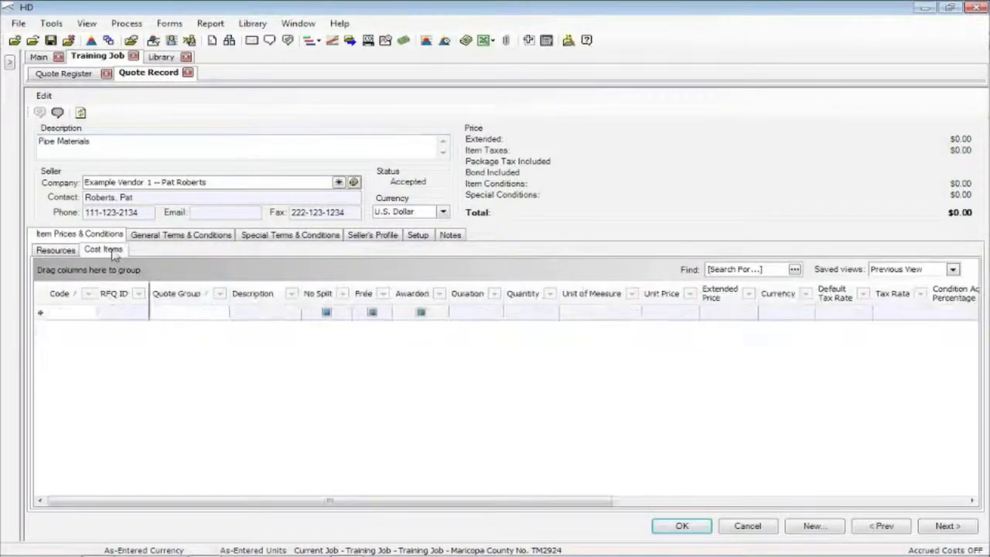
click(56, 250)
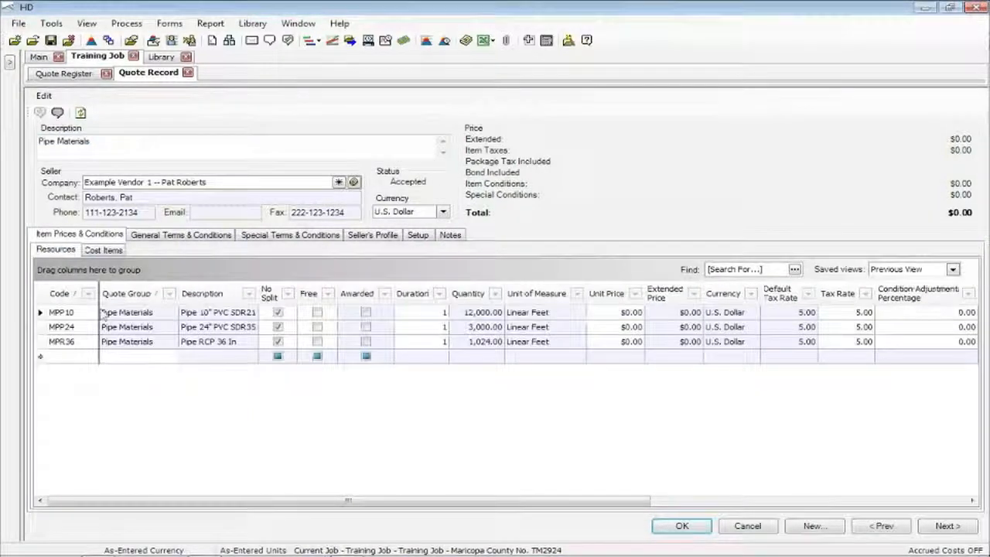
- Enter unit prices of 11 for MPP10, 22 for MPP24 and 33 for MPR36 in the Example Vendor 1 quote
click(601, 312)
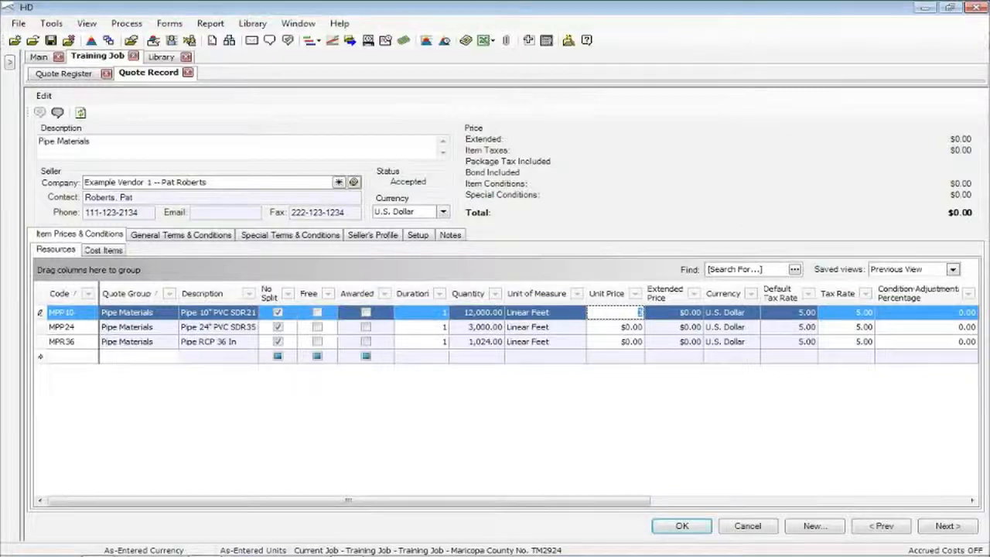
text(11)
key(Return)
text(22)
key(Return)
text(33)
key(Return)
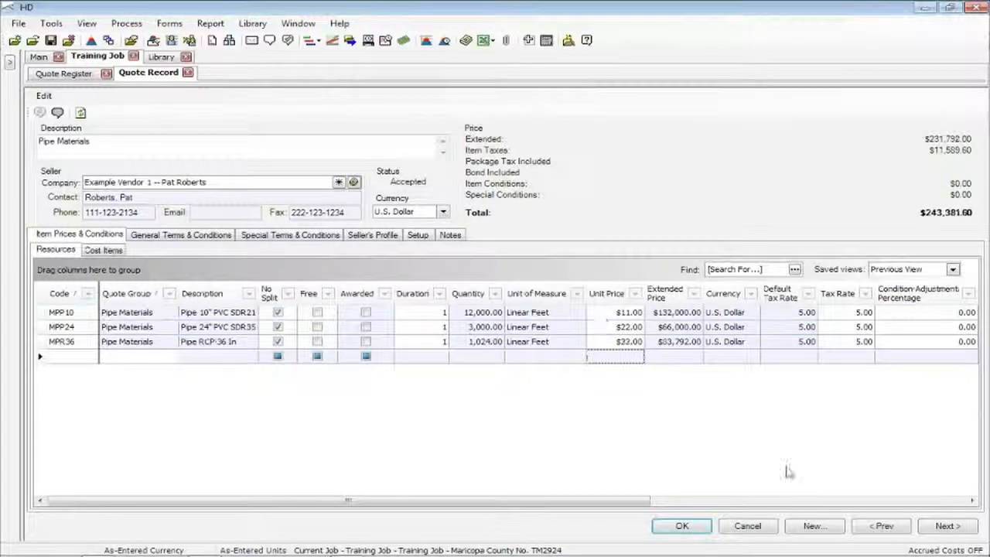
- Go to the Example Vendor 2 Pipe Materials quote and enter unit prices of 13 for MPP10, 24 for MPP24 and 36 for MPR36
click(947, 526)
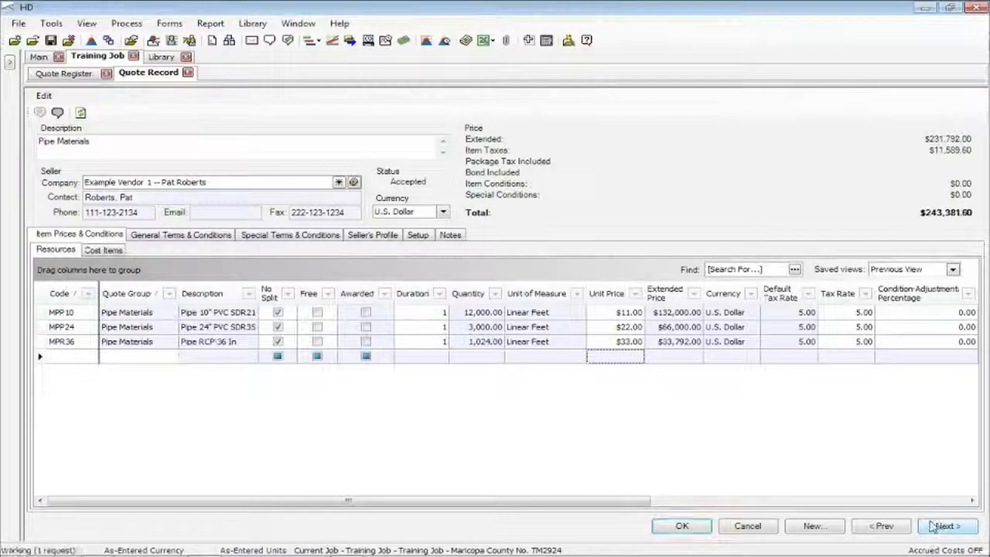
click(610, 314)
text(13)
key(Return)
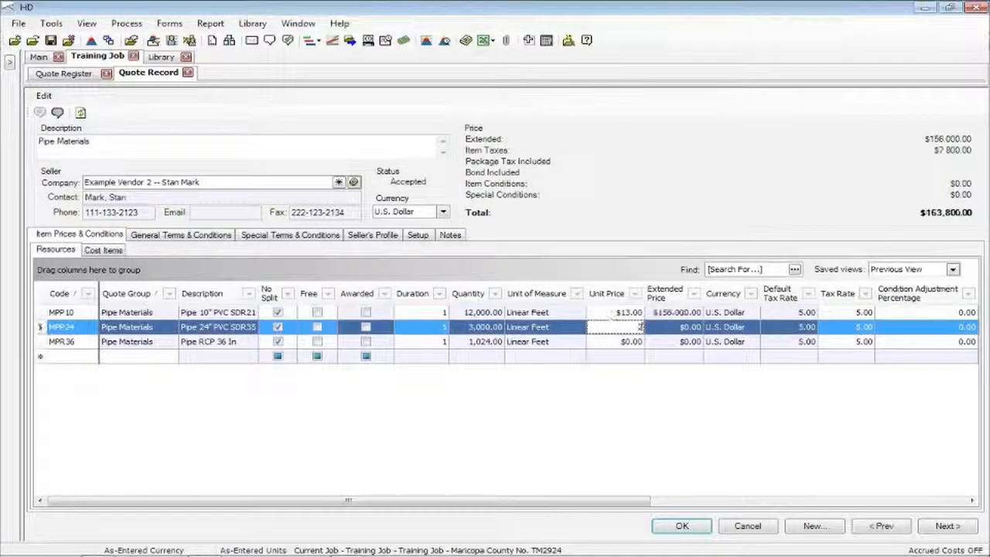
text(24)
key(Return)
text(36)
click(611, 324)
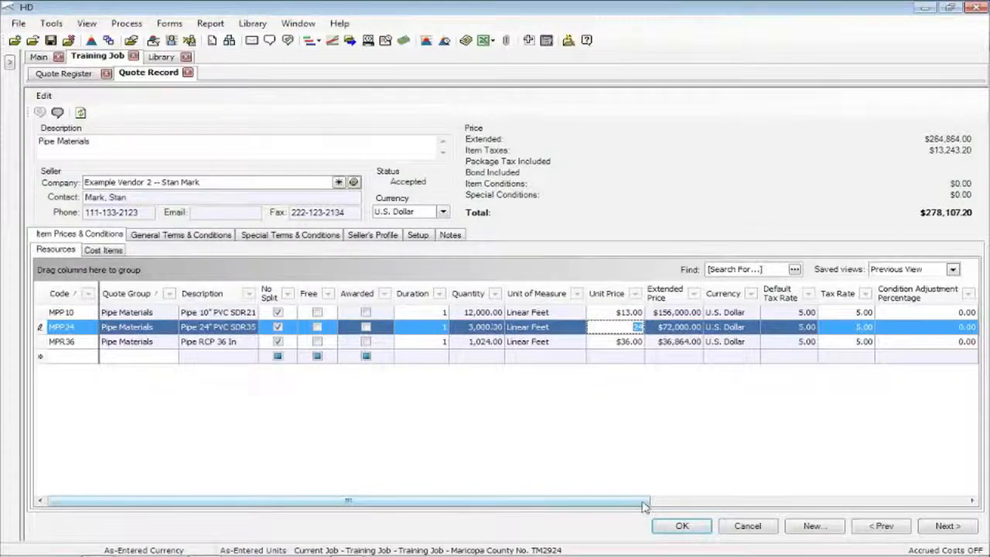
- Set the condition adjustment percentage of MPP10 to -5 in the Example Vendor 2 quote
scroll(740, 506, right, 4)
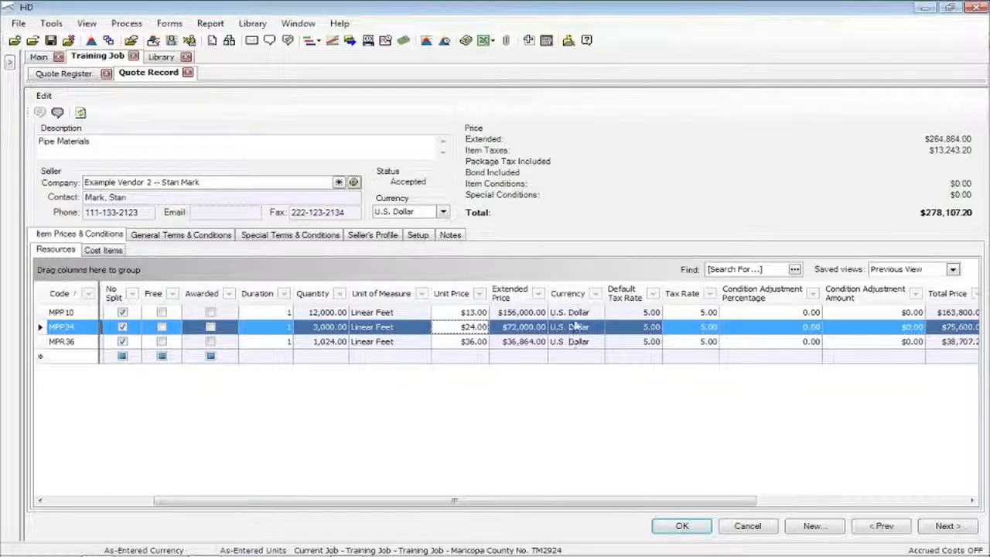
click(756, 313)
text(-5)
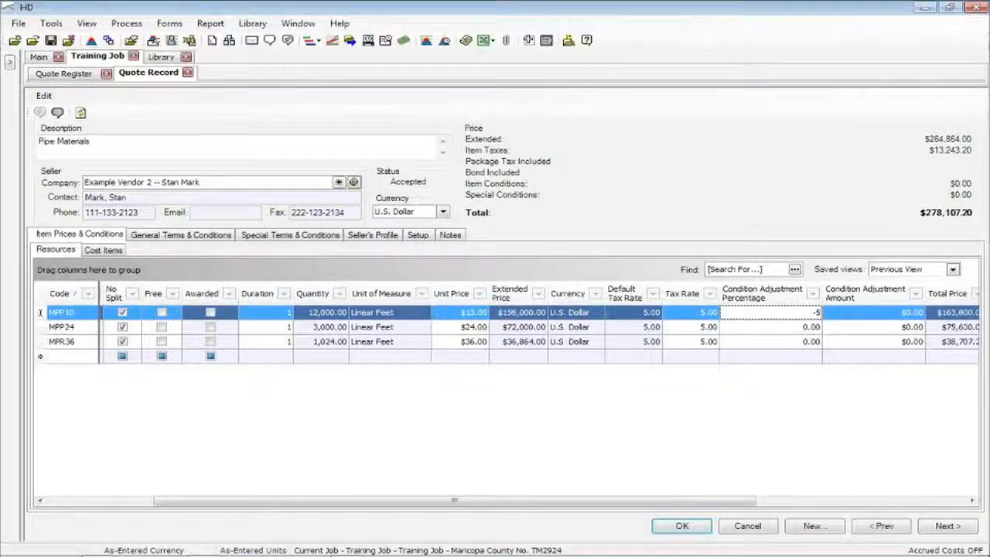
key(Tab)
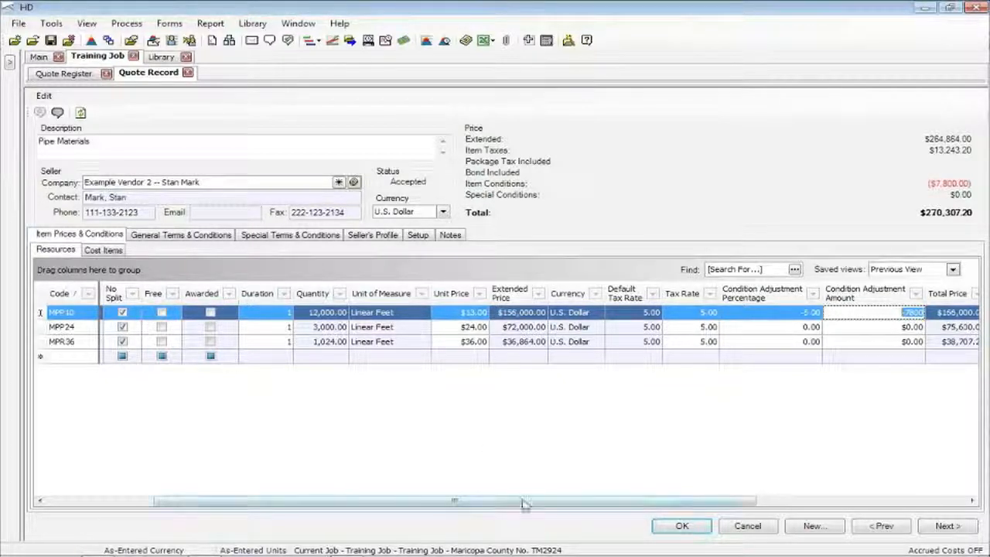
drag(460, 501, 352, 501)
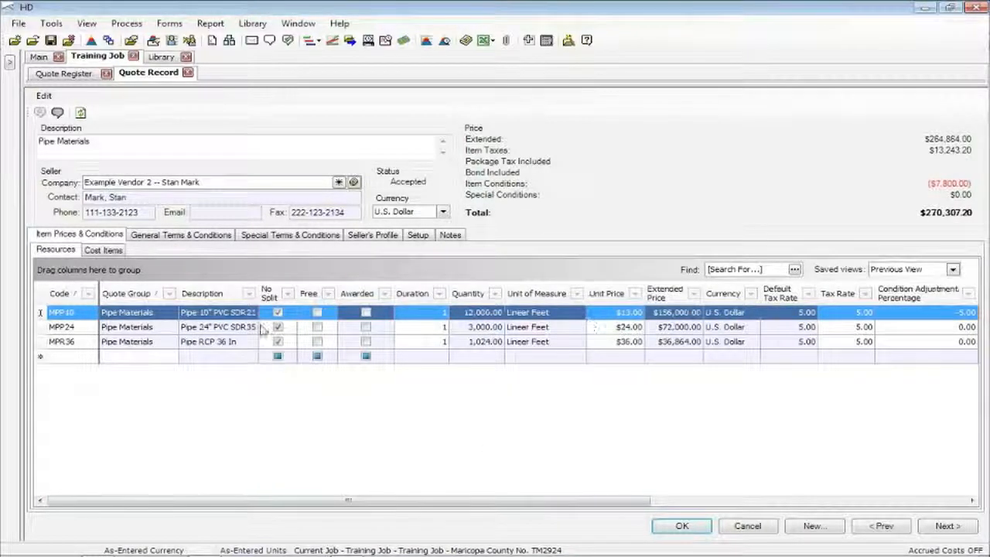
- In the general terms, mark taxes as NOT INCLUDED in the price and set the package tax to -3 % of the awarded total
click(167, 238)
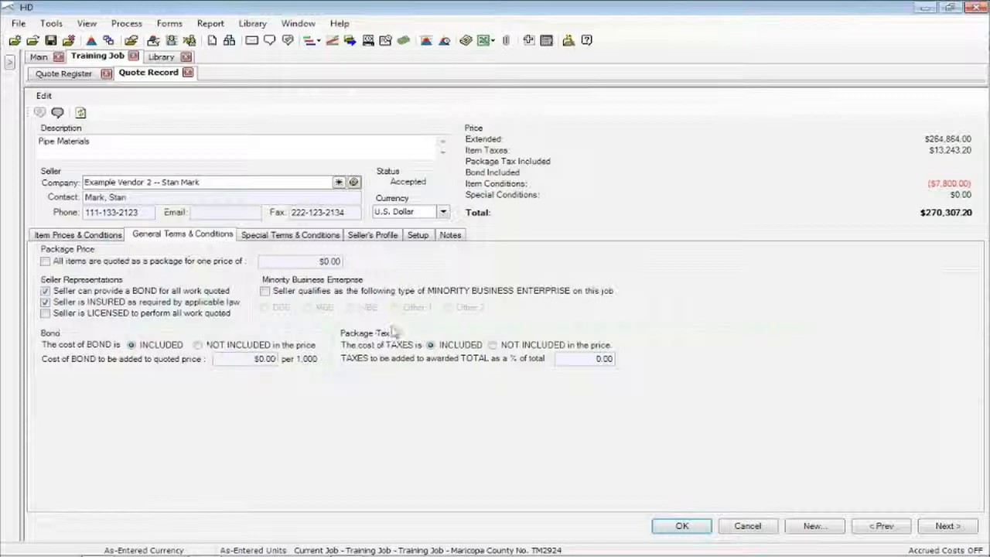
click(493, 345)
click(565, 358)
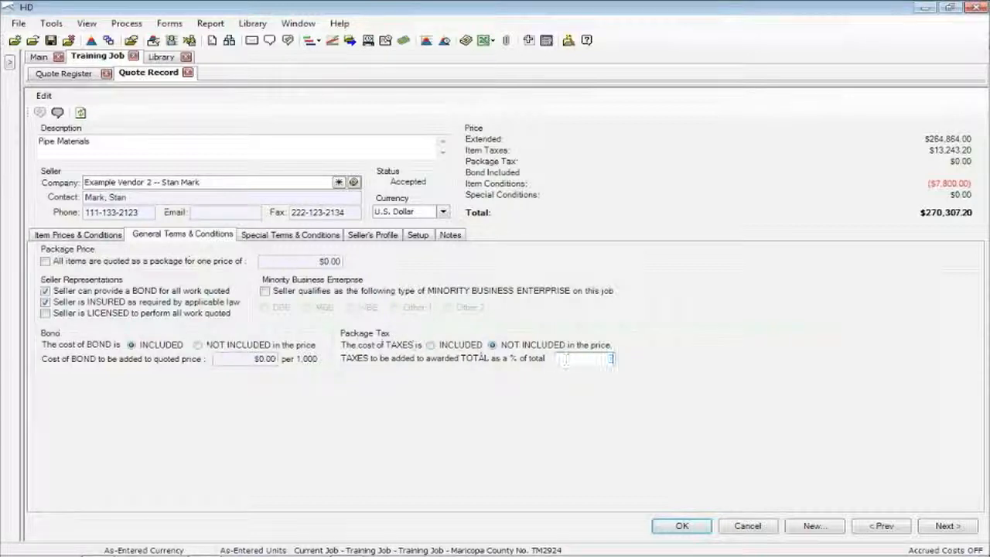
text(-3)
key(Tab)
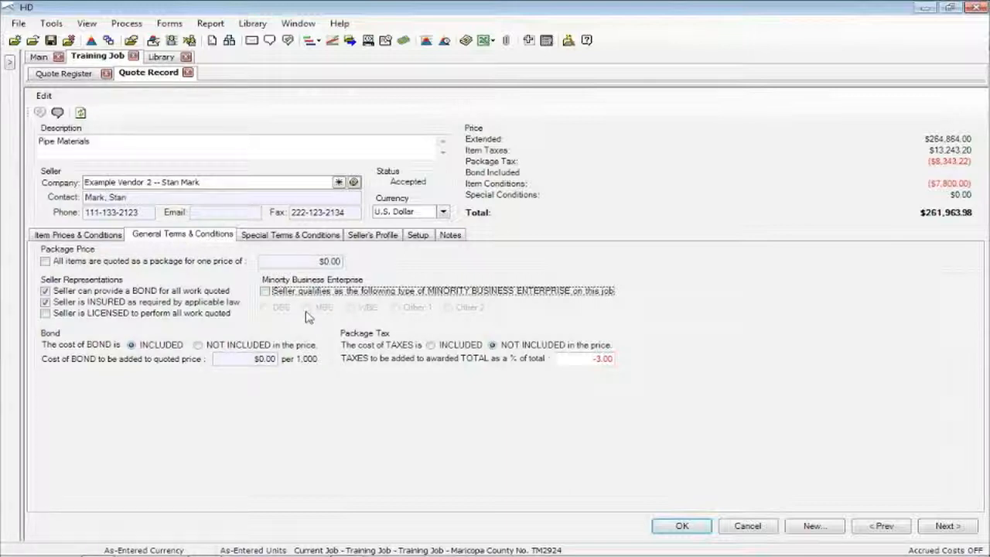
- Try the minority business enterprise qualification and clear it, and quote all items as a package for one price of 150,000
click(268, 294)
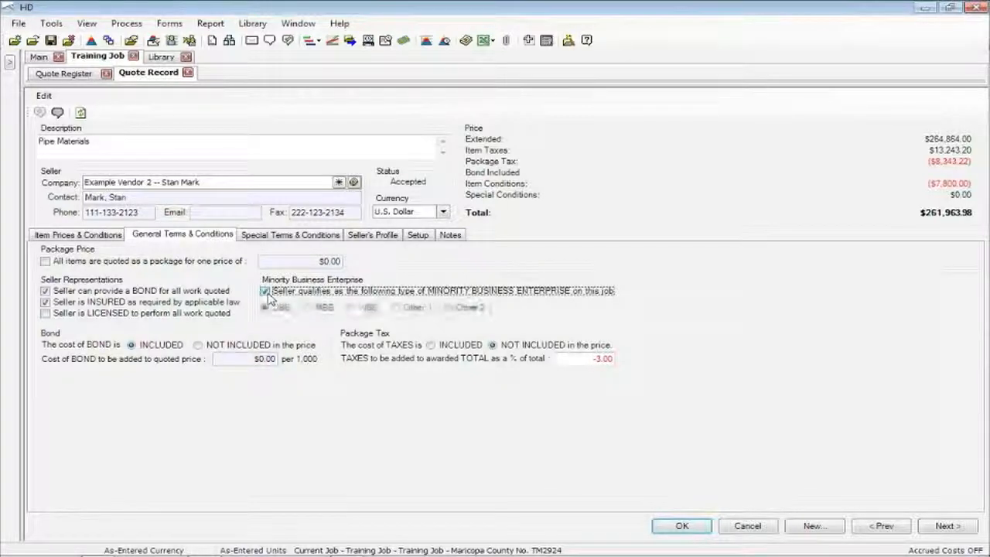
click(267, 294)
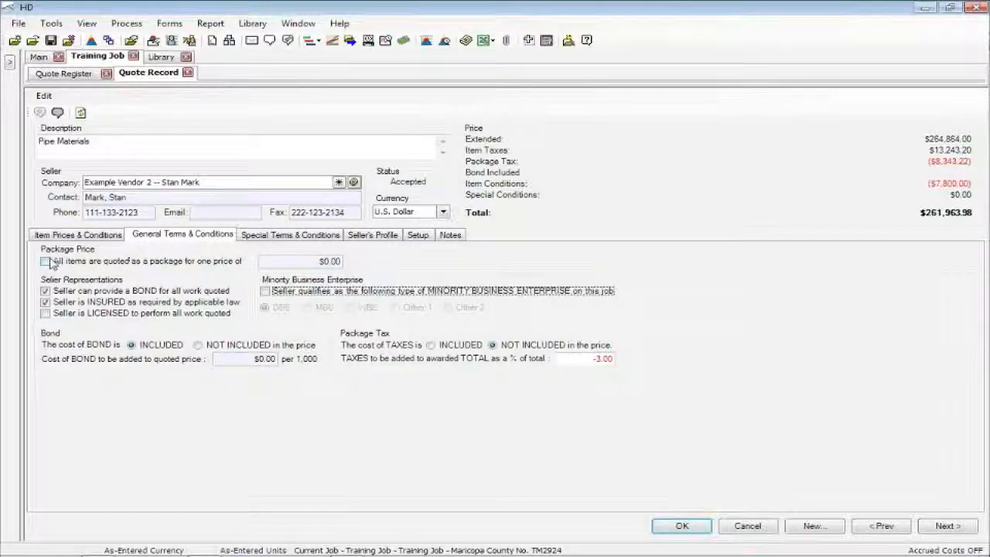
click(55, 263)
click(264, 262)
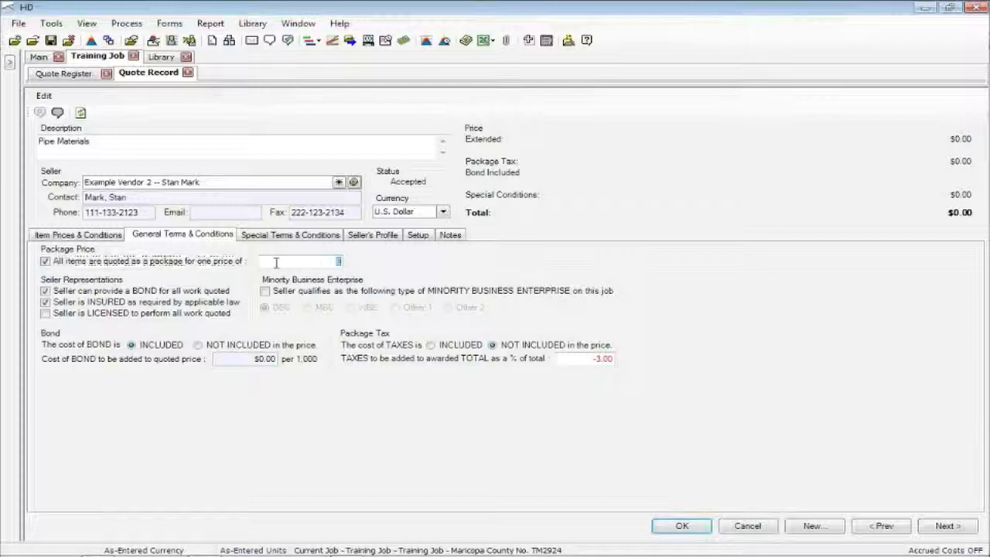
text(150,000)
key(Tab)
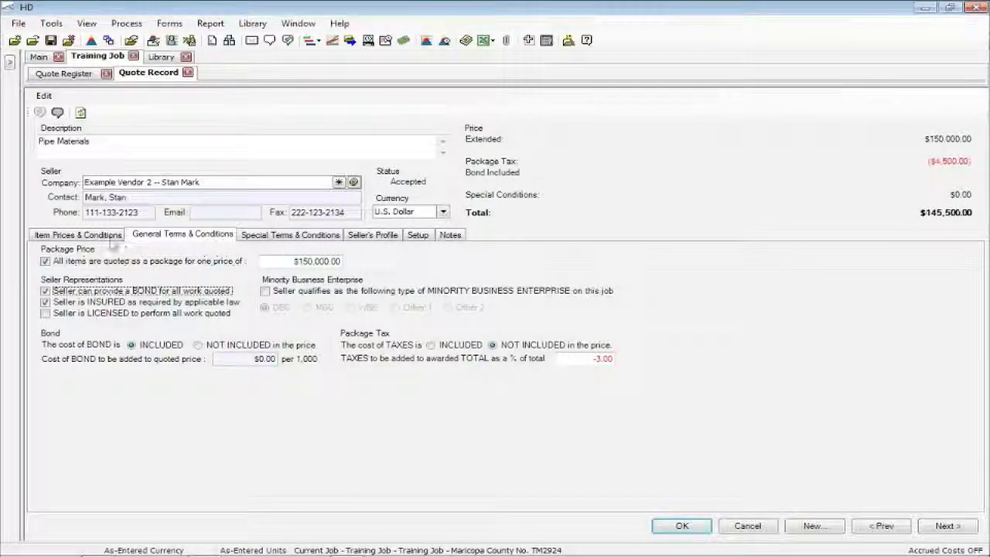
- Check the resource prices under the package price and turn off package pricing for the quote
click(85, 234)
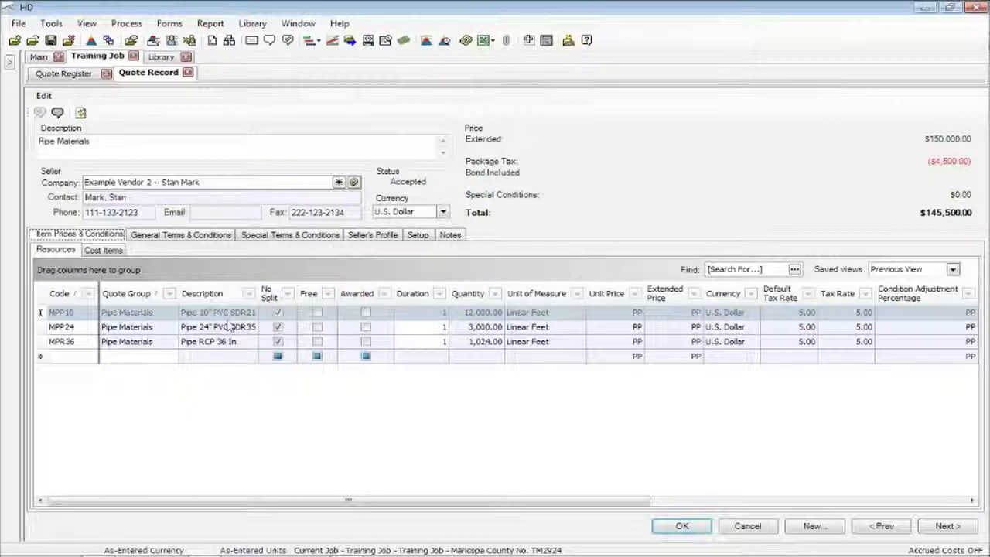
click(209, 236)
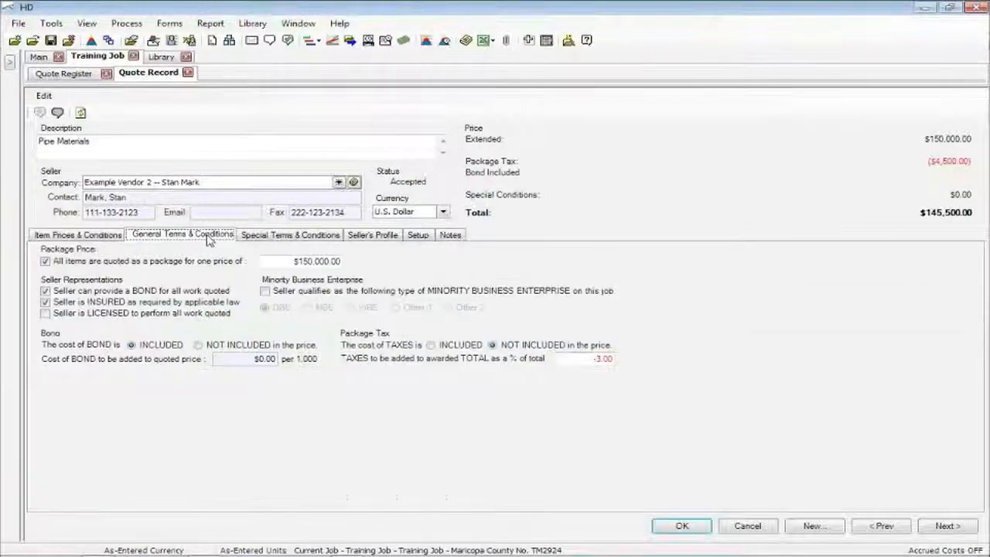
click(46, 261)
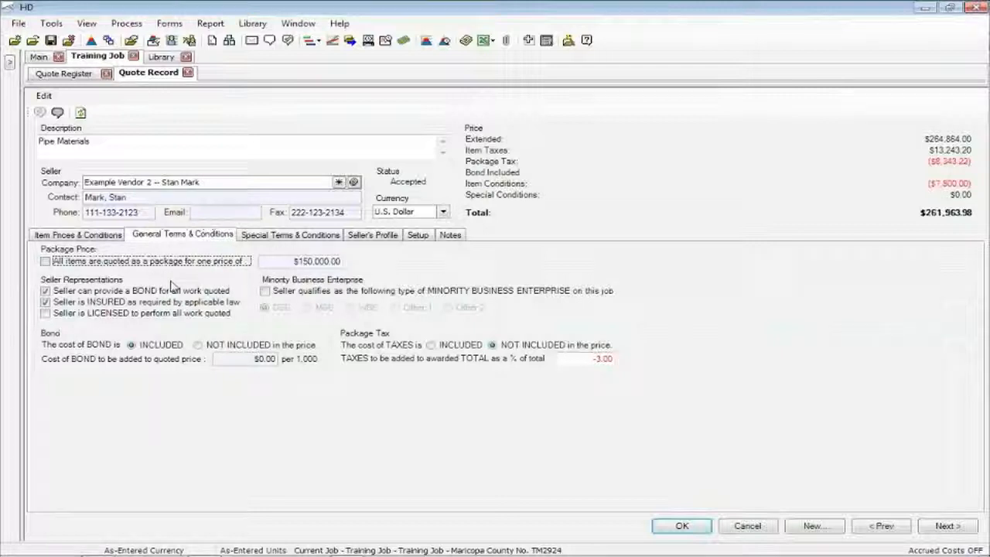
- Set the seller to comply with the buyer's special terms EXCEPT AS NOTED, and save and close the Example Vendor 2 quote record
click(254, 236)
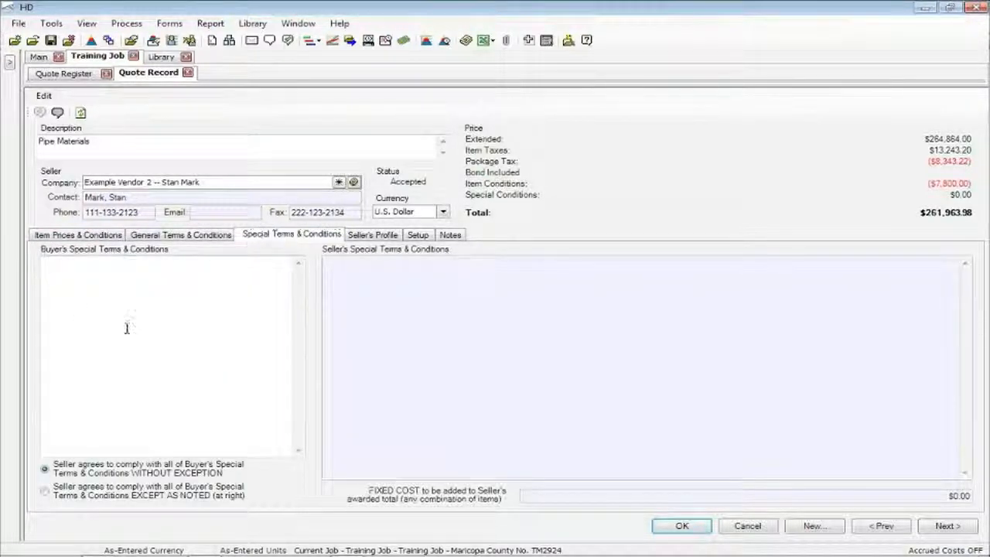
click(46, 495)
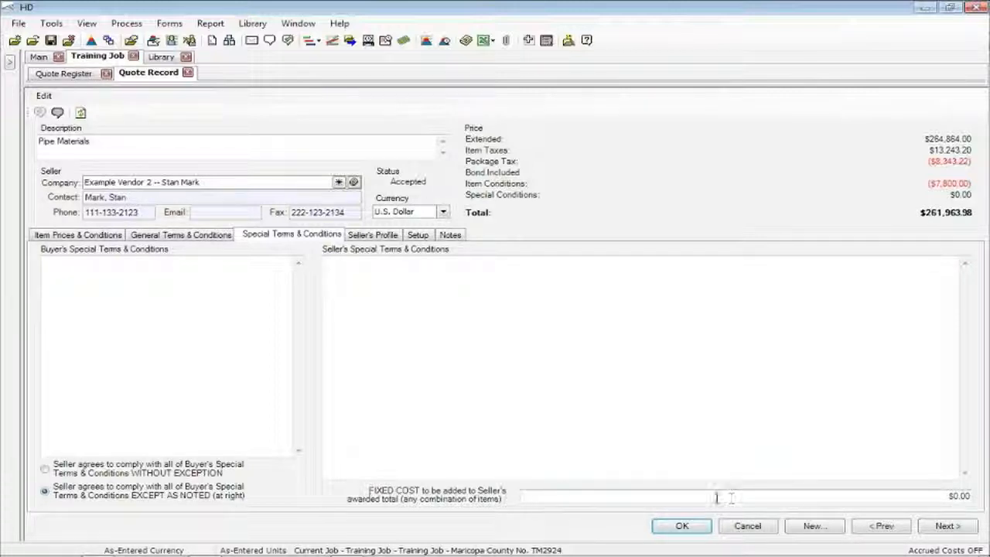
click(190, 238)
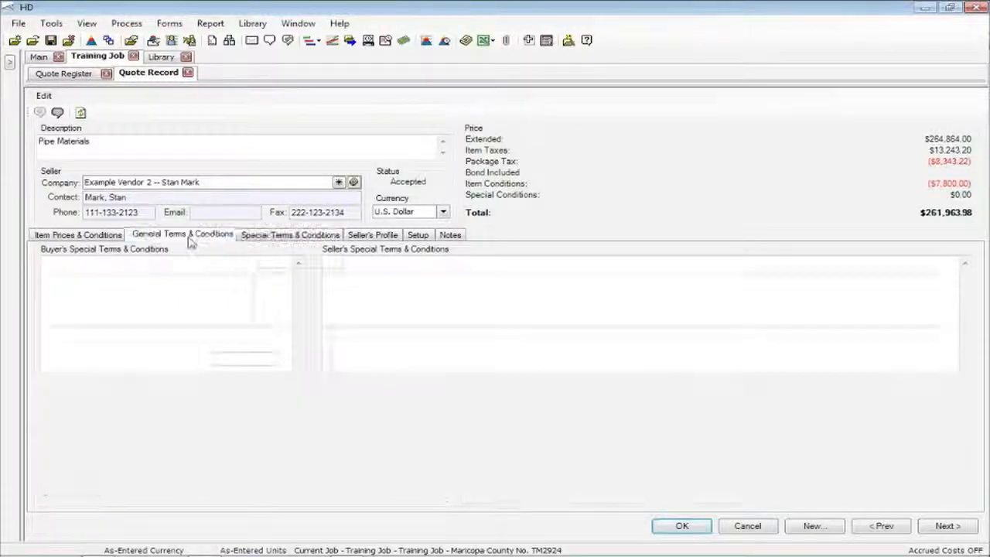
click(95, 237)
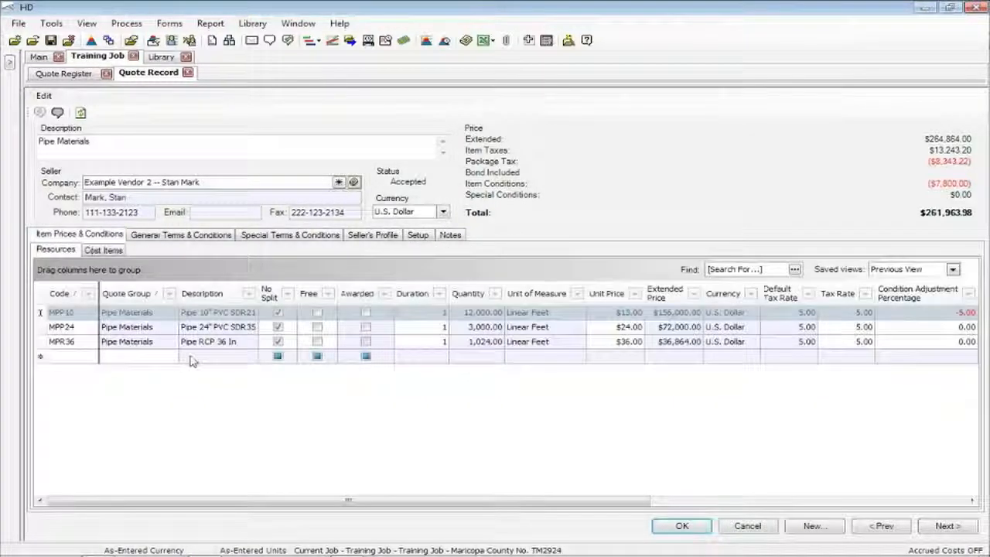
click(677, 526)
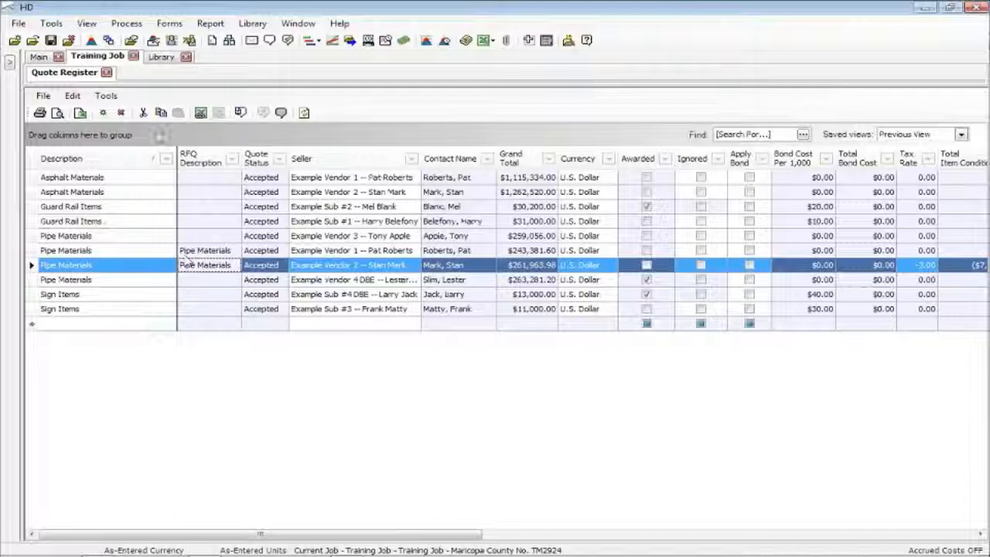
- Refresh all quotes in the Quote Register
click(104, 96)
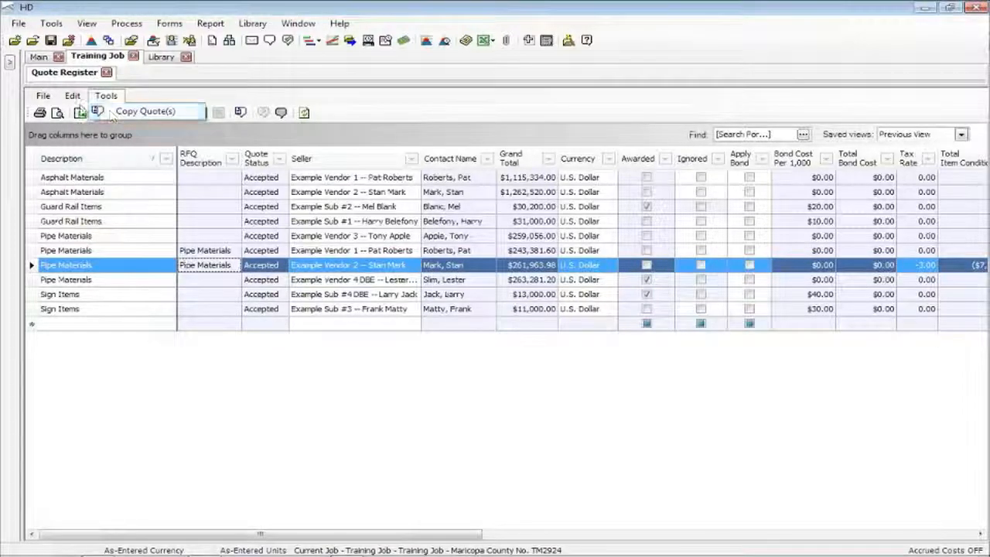
mouse_move(72, 96)
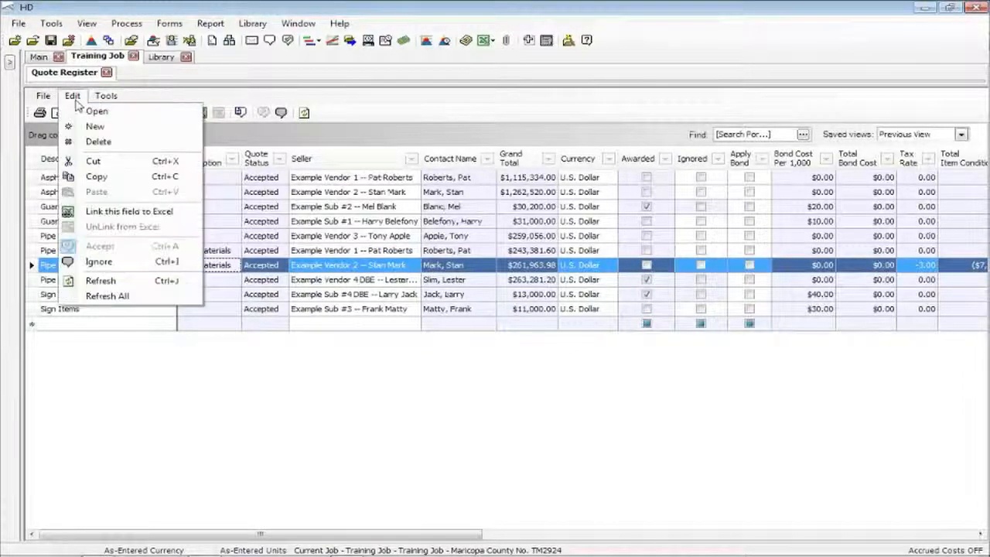
click(105, 297)
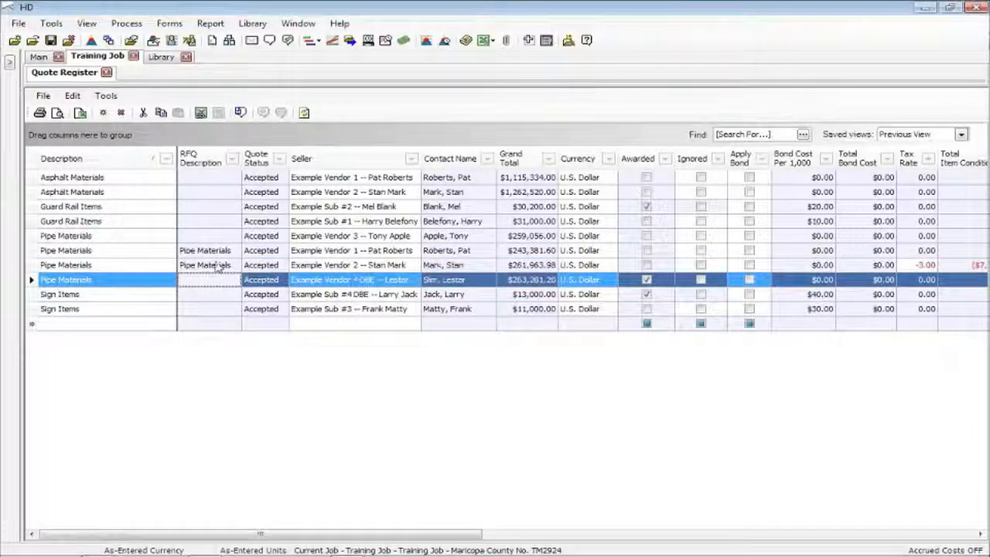